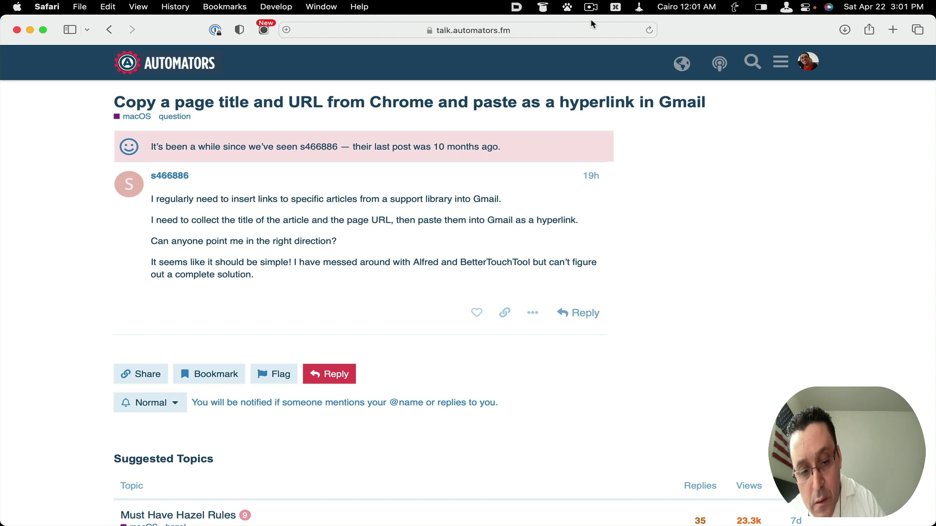
- Launch Drafts from the launcher with a new empty draft
{"action": "key", "text": "super+space"}
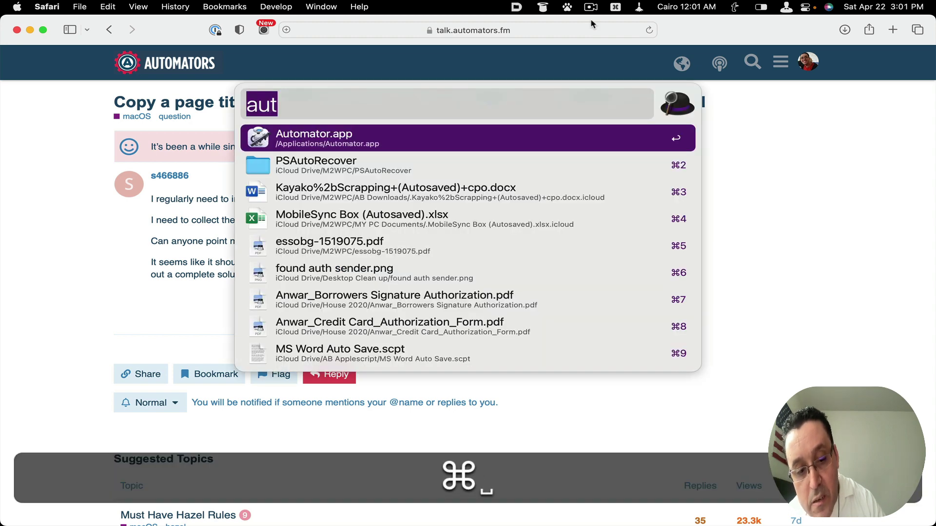
{"action": "type", "text": "d"}
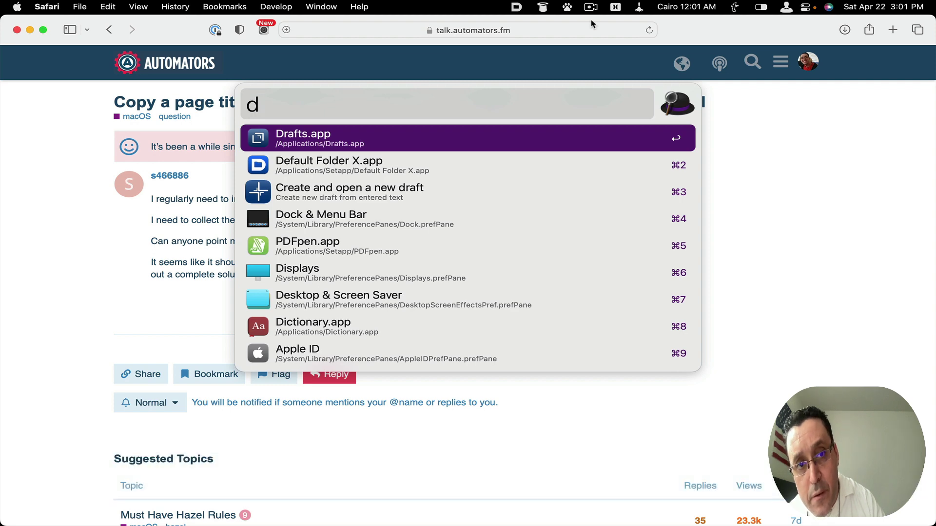
{"action": "key", "text": "Return"}
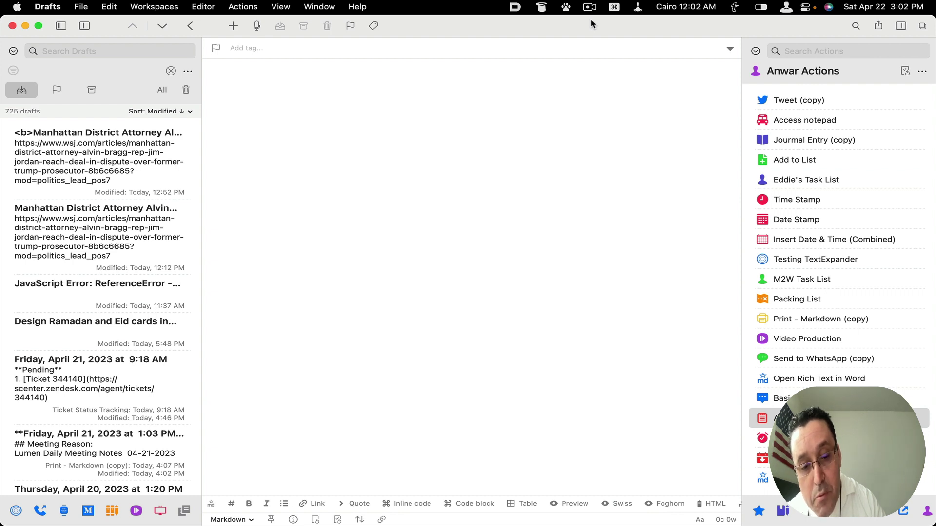
- Expand the $news snippet to insert the Automators thread's title and URL, then return to Safari
{"action": "key", "text": "shift"}
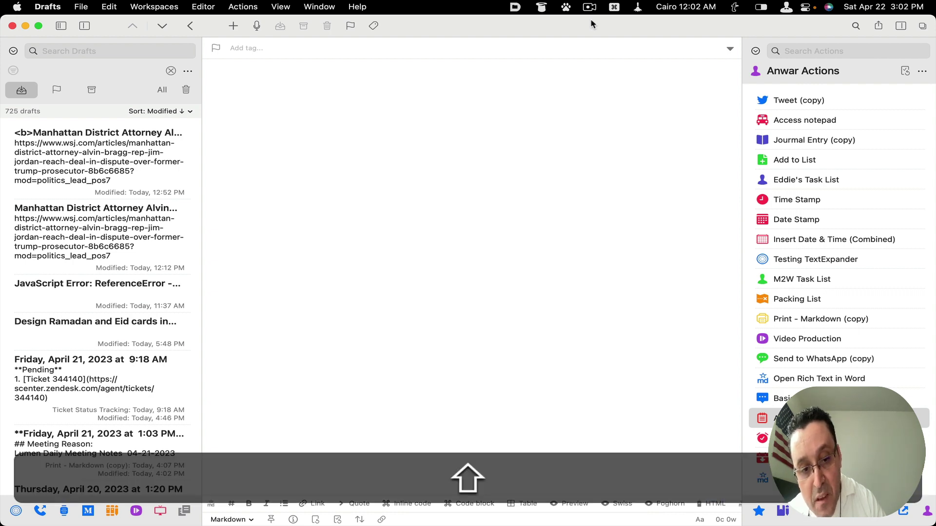
{"action": "type", "text": "$b"}
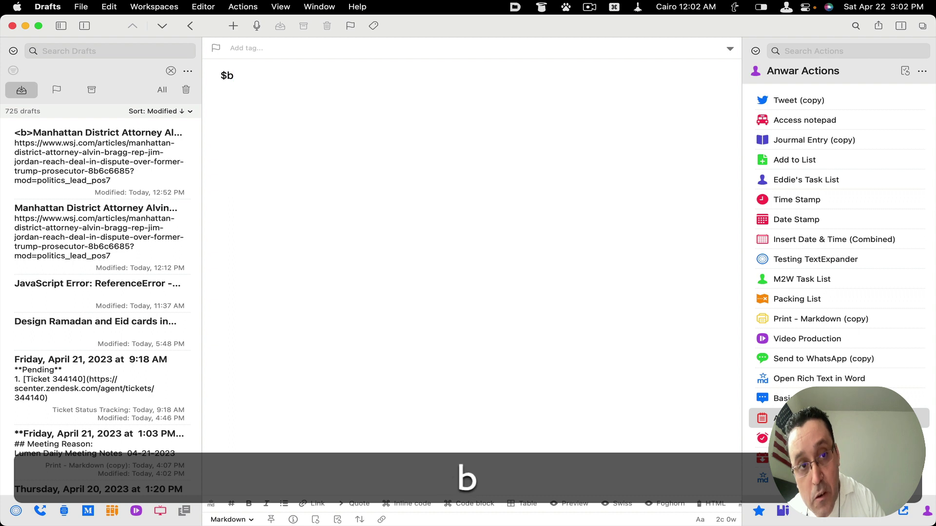
{"action": "key", "text": "Return"}
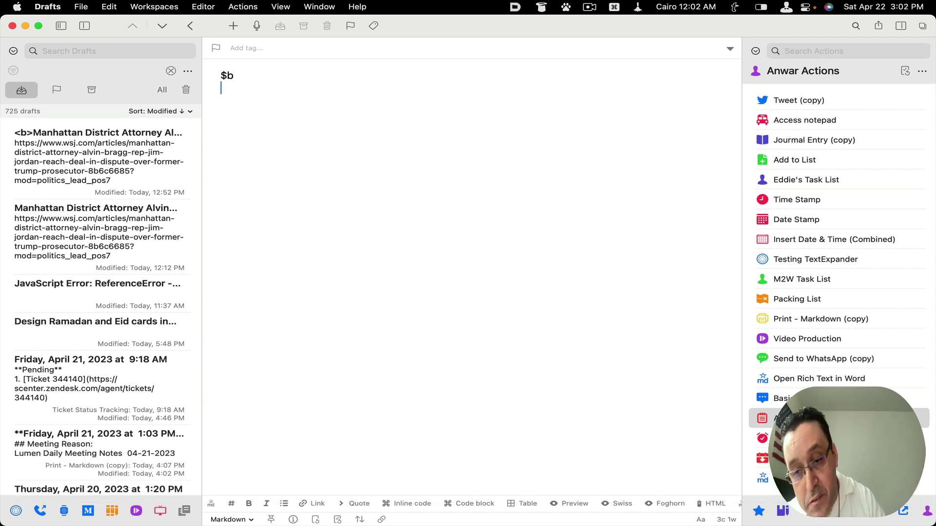
{"action": "key", "text": "BackSpace"}
{"action": "key", "text": "BackSpace"}
{"action": "key", "text": "BackSpace"}
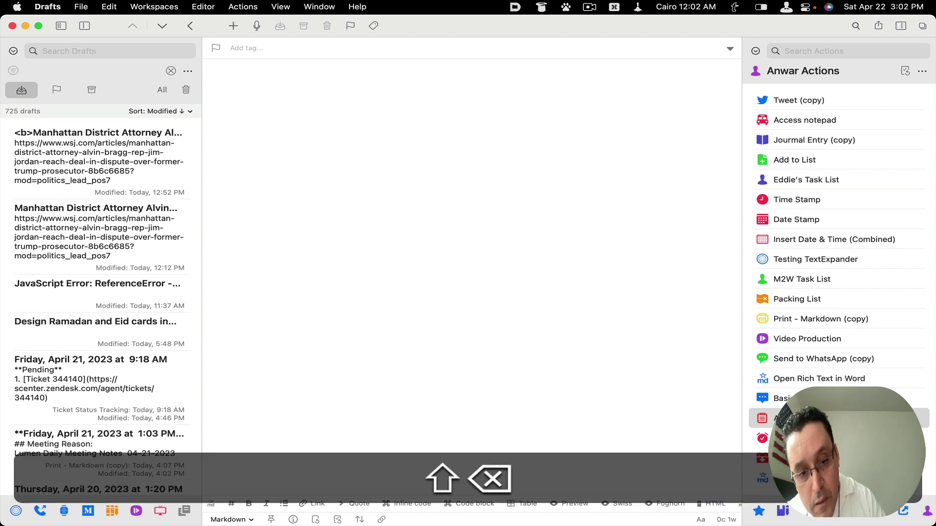
{"action": "type", "text": "$n"}
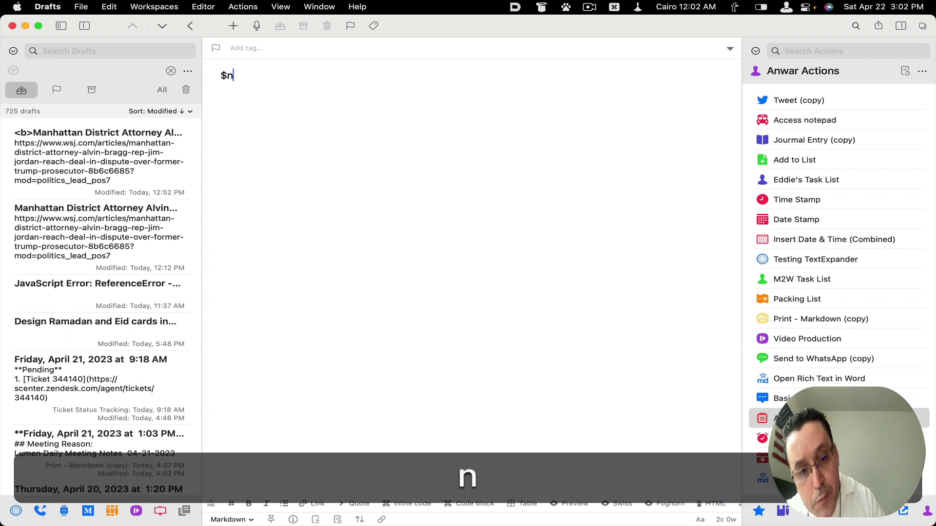
{"action": "type", "text": "ews"}
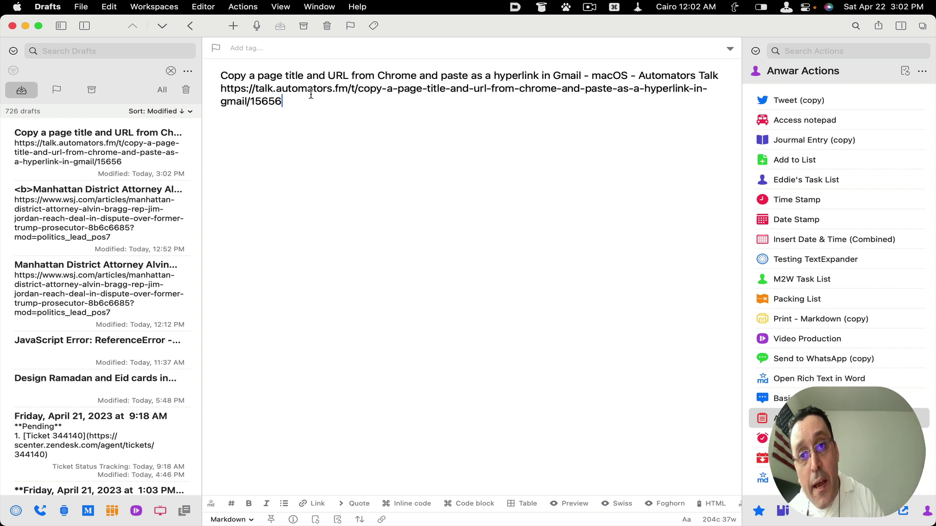
{"action": "key", "text": "super+Tab"}
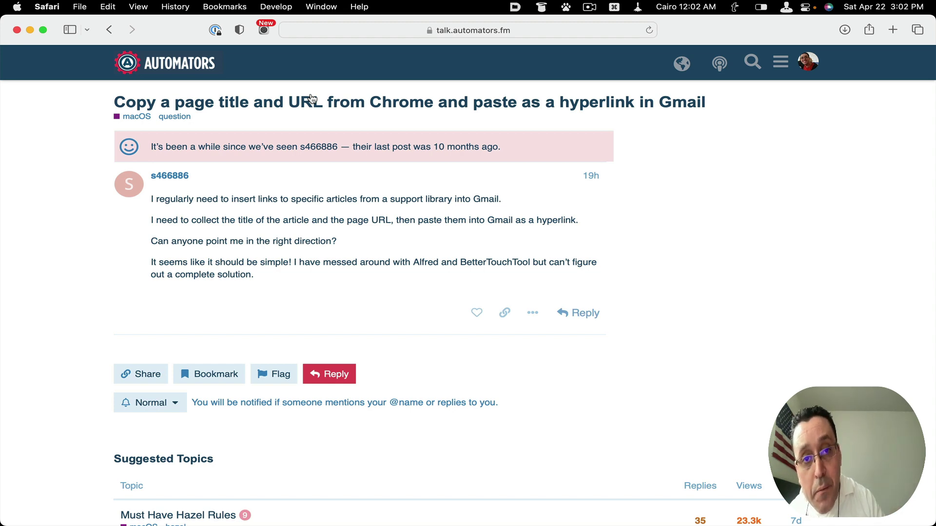
- Open wsj.com in a new tab and open the article "Pepsi's New Healthy Diet: More Potato Chips and Soda"
{"action": "key", "text": "super"}
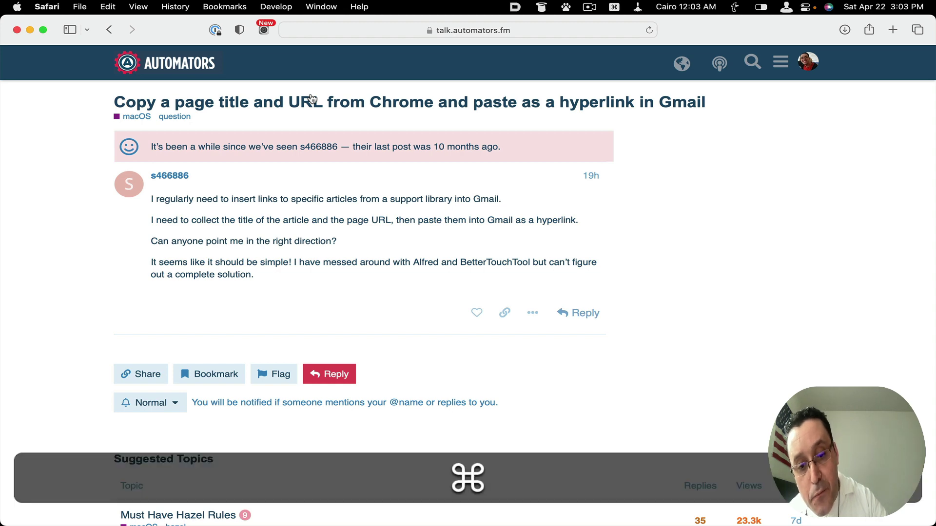
{"action": "key", "text": "super+t"}
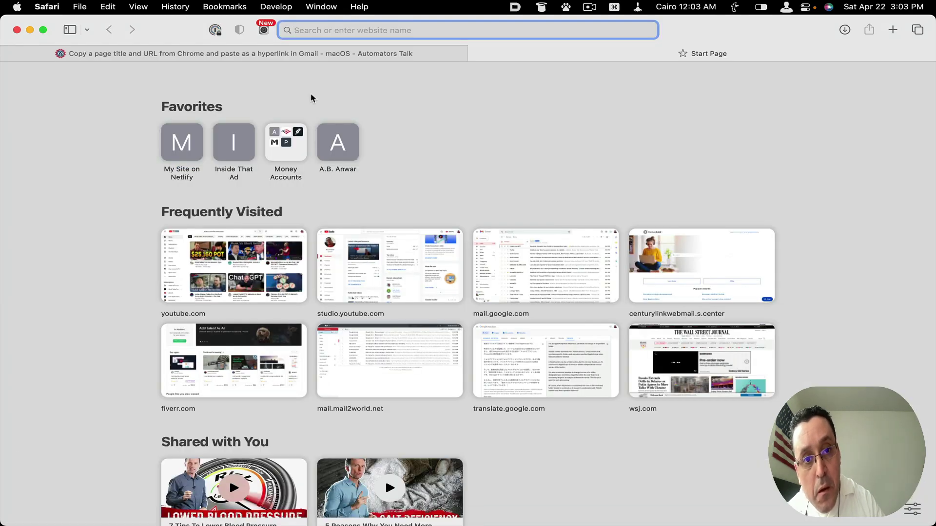
{"action": "type", "text": "wsj.com"}
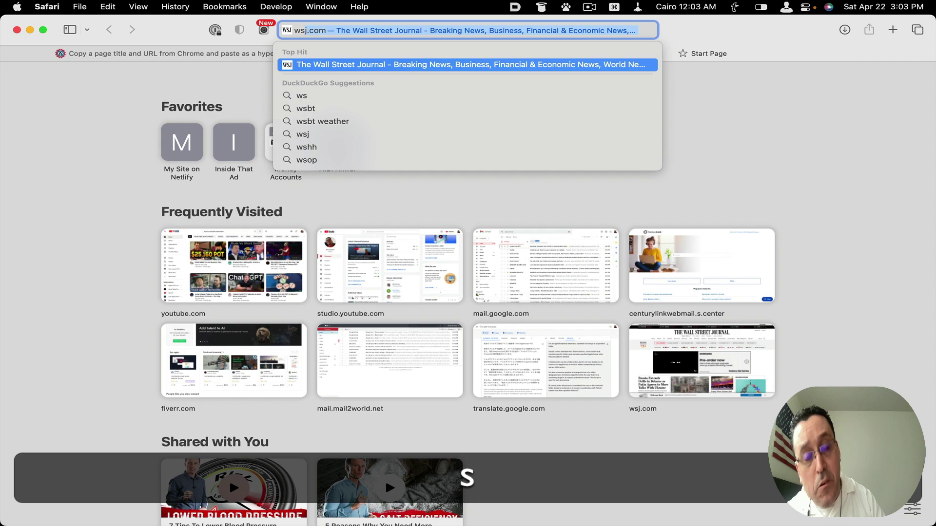
{"action": "key", "text": "Return"}
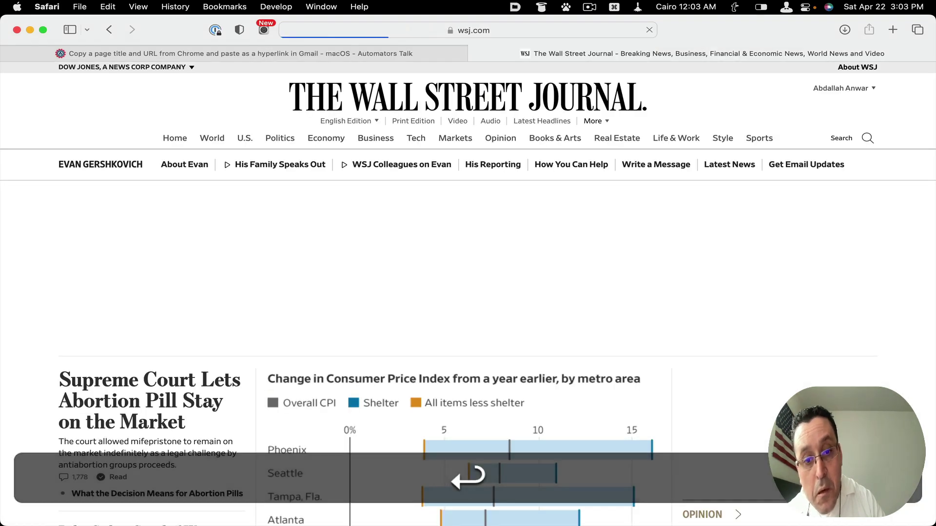
{"action": "scroll", "coordinate": [318, 294], "scroll_direction": "down", "scroll_amount": 10}
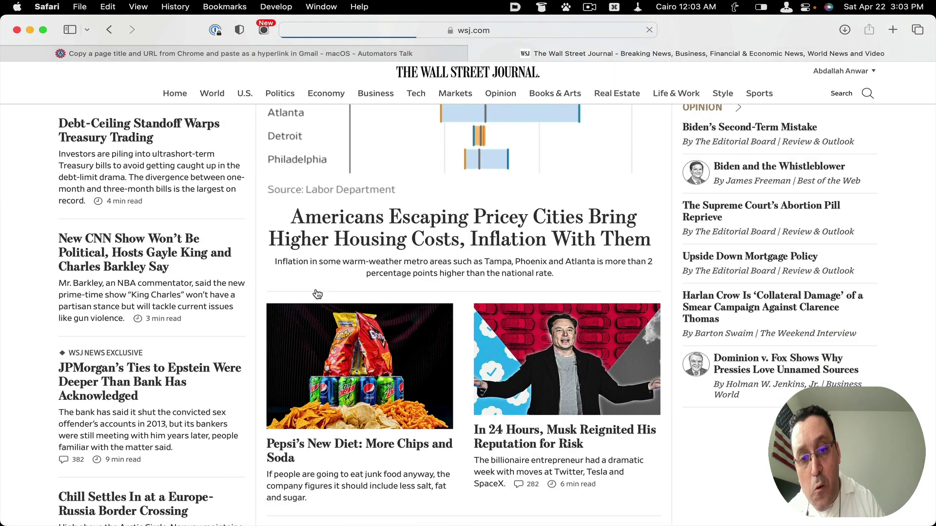
{"action": "scroll", "coordinate": [317, 294], "scroll_direction": "down", "scroll_amount": 5}
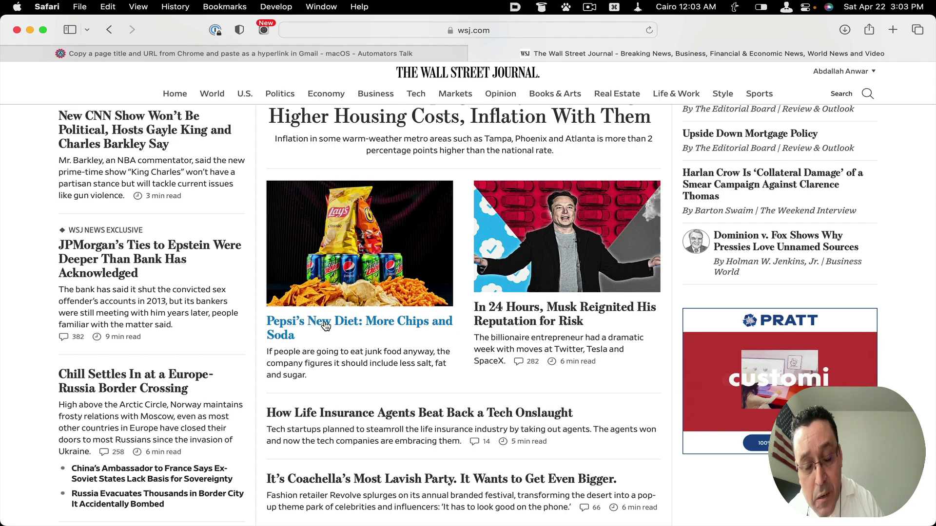
{"action": "left_click", "coordinate": [326, 326]}
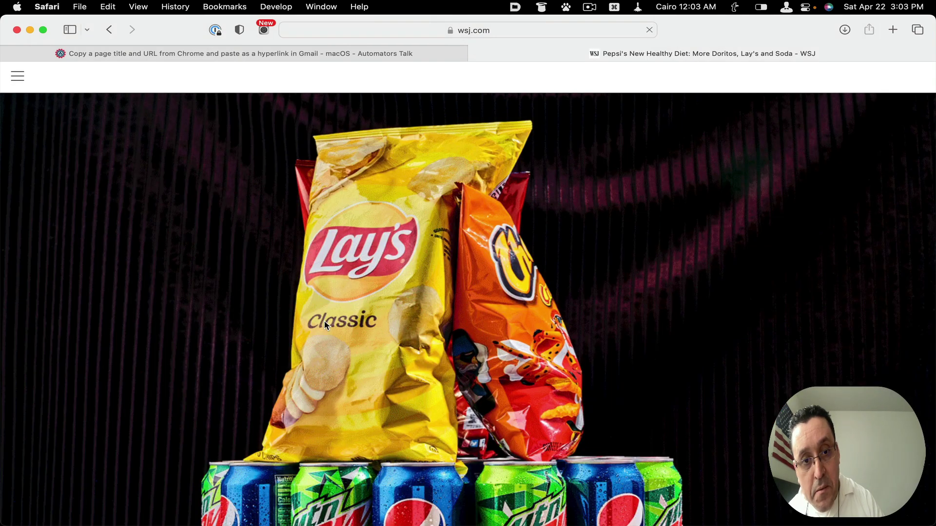
{"action": "scroll", "coordinate": [325, 326], "scroll_direction": "down", "scroll_amount": 5}
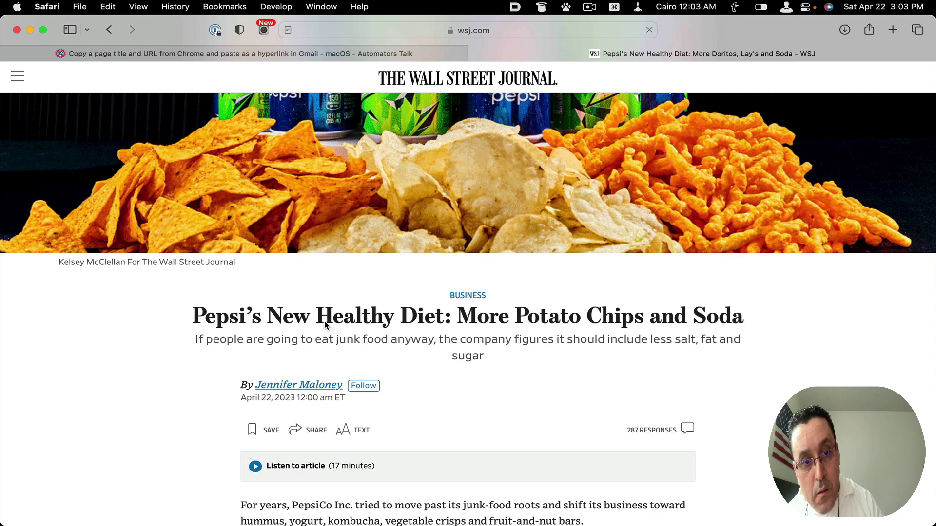
{"action": "scroll", "coordinate": [326, 326], "scroll_direction": "down", "scroll_amount": 2}
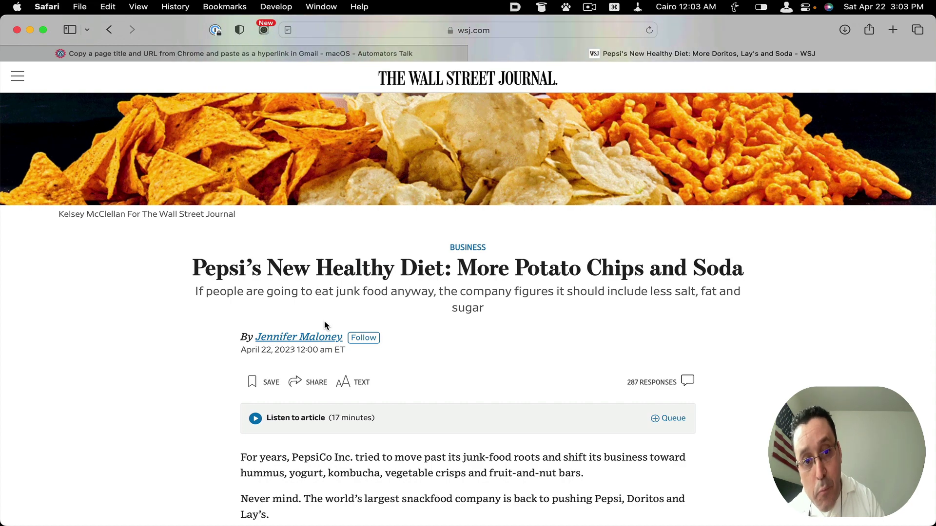
- On a new line in the Drafts note, expand $news to add the Pepsi article's title and URL
{"action": "key", "text": "super+Tab"}
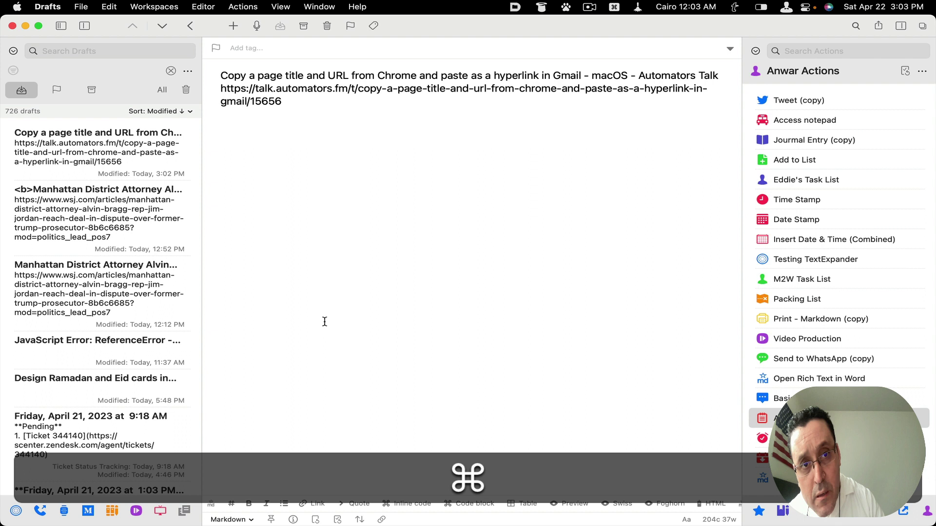
{"action": "key", "text": "Return"}
{"action": "key", "text": "Return"}
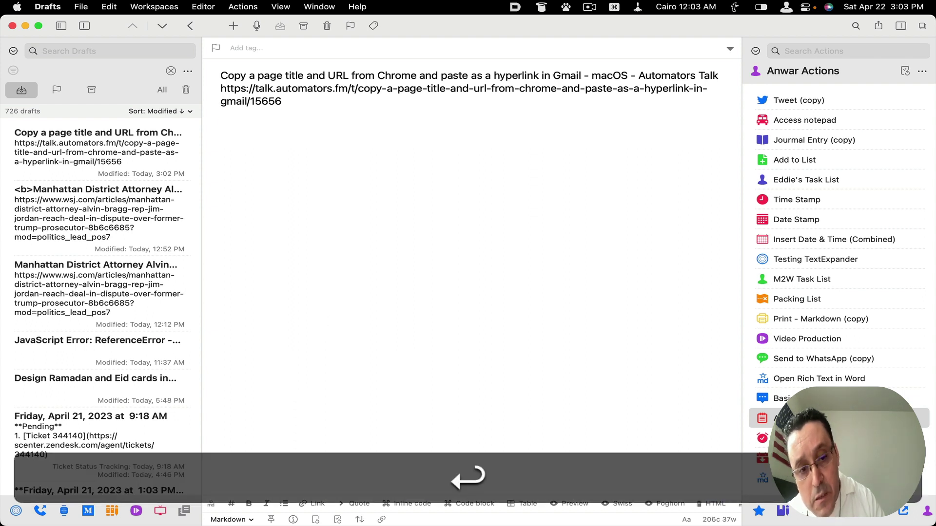
{"action": "type", "text": "$"}
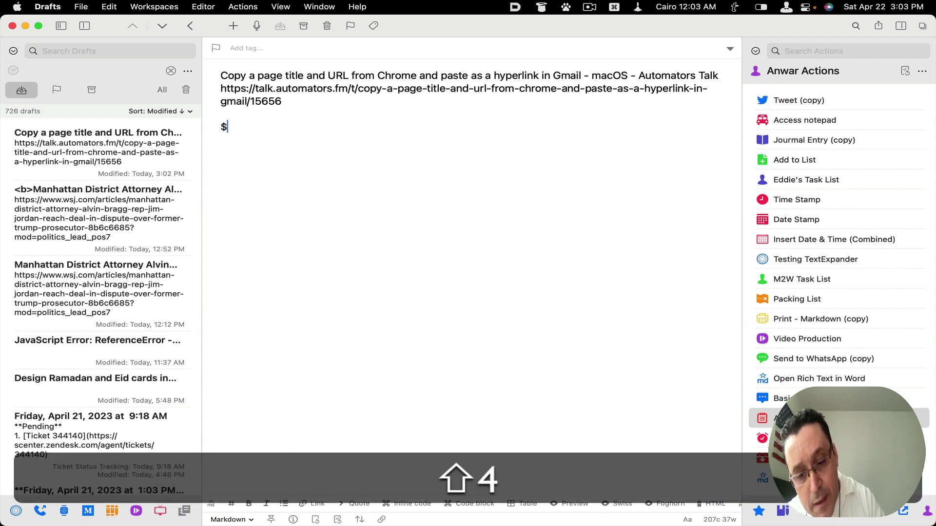
{"action": "type", "text": "News"}
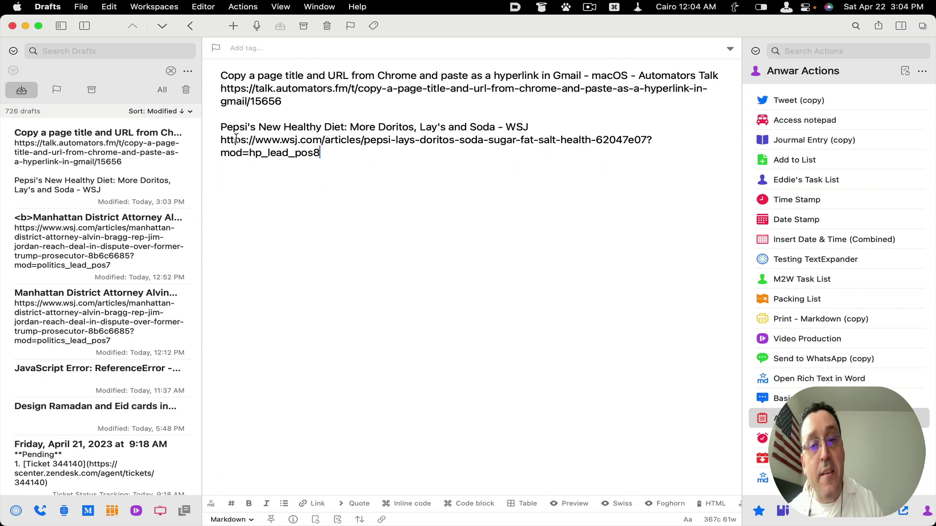
- Open the TextExpander library from the menu-bar icon, showing the "Article title" ($title) snippet
{"action": "left_click", "coordinate": [735, 7]}
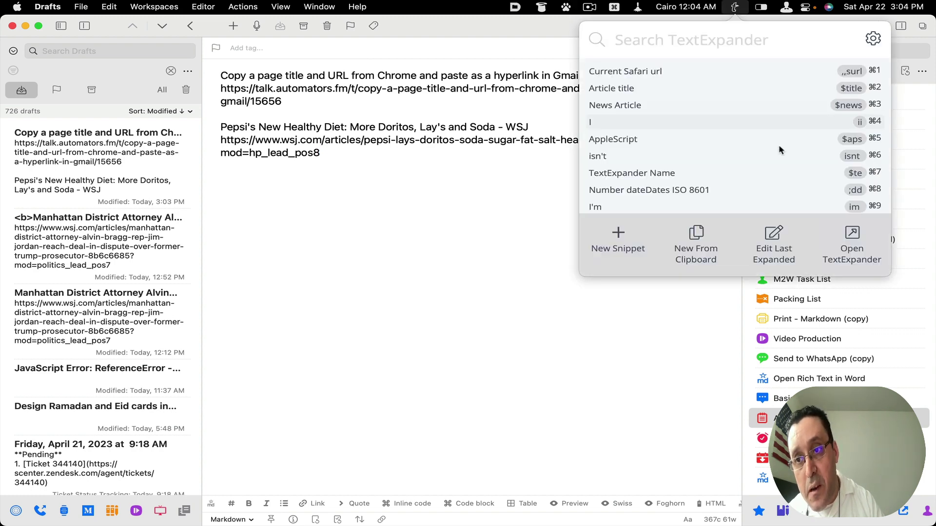
{"action": "left_click", "coordinate": [848, 247]}
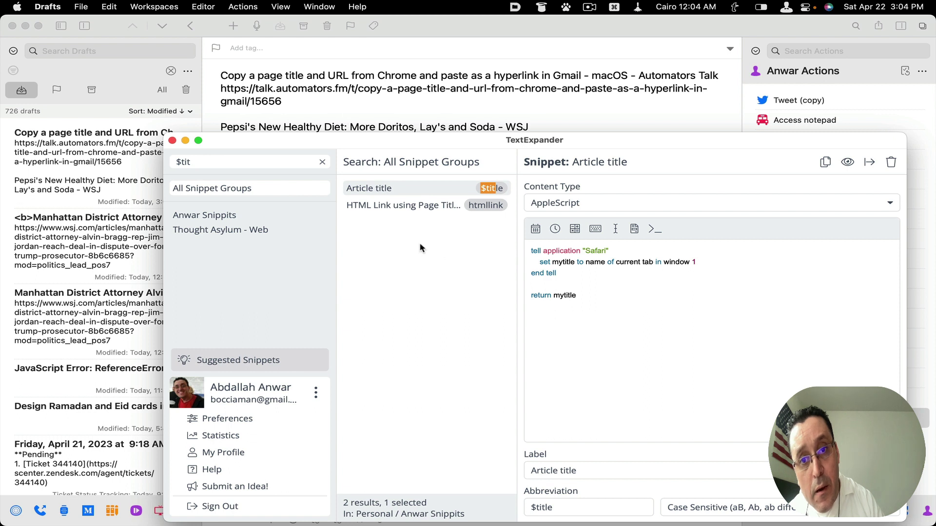
- Search TextExpander for "surl" and view the Current Safari url snippet's AppleScript
{"action": "double_click", "coordinate": [200, 163]}
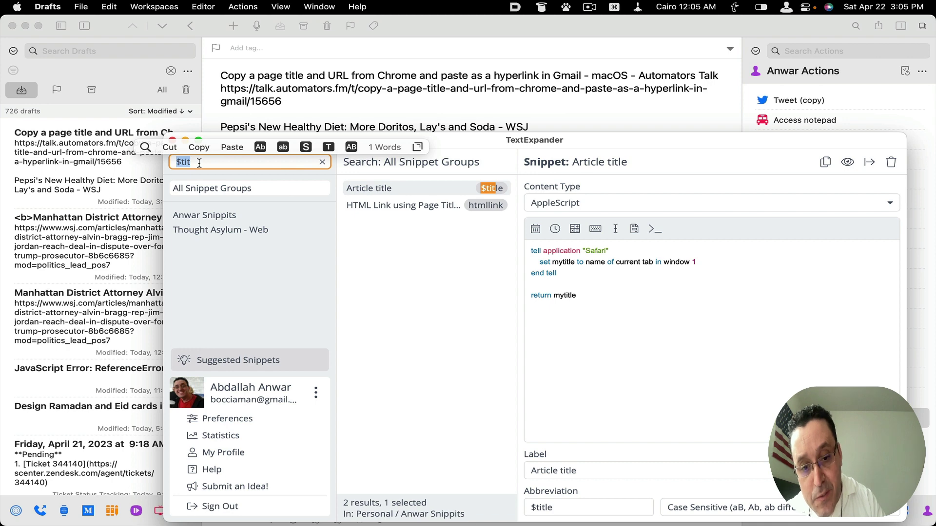
{"action": "type", "text": "sur"}
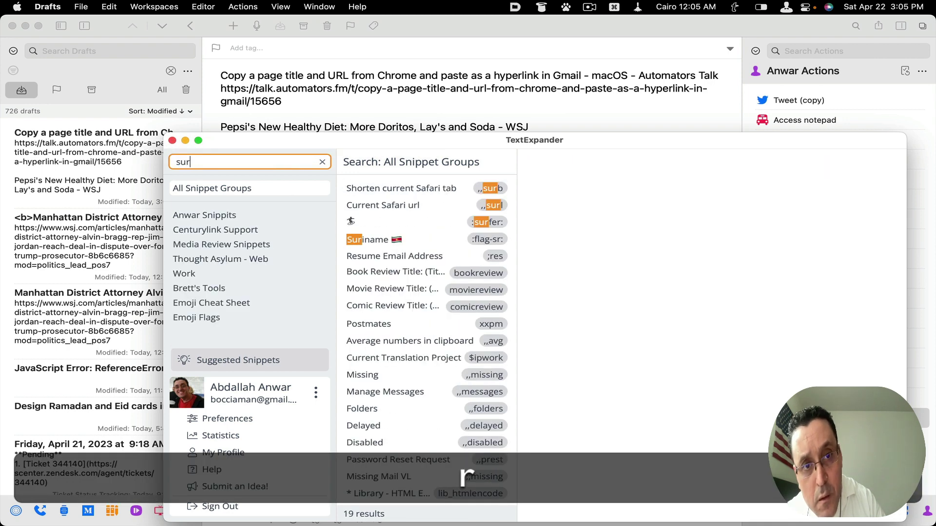
{"action": "type", "text": "l"}
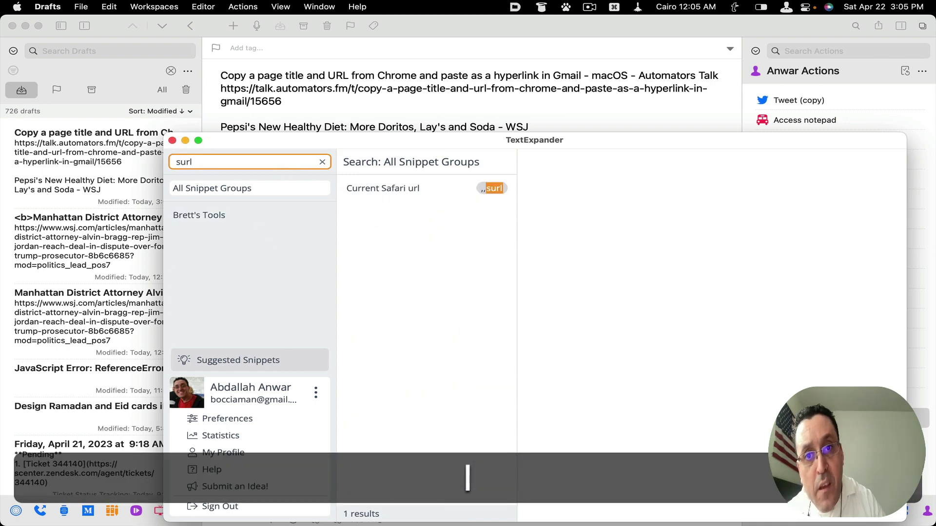
{"action": "left_click", "coordinate": [365, 188]}
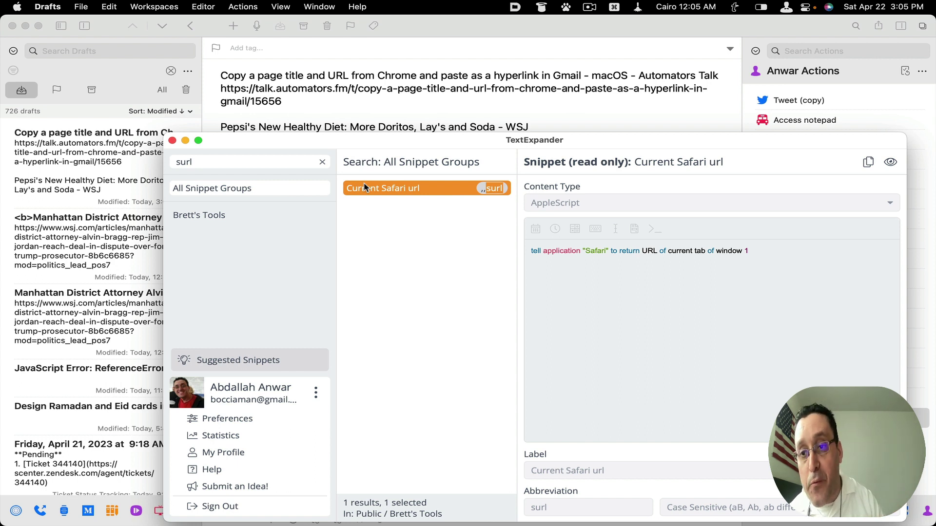
{"action": "double_click", "coordinate": [203, 161]}
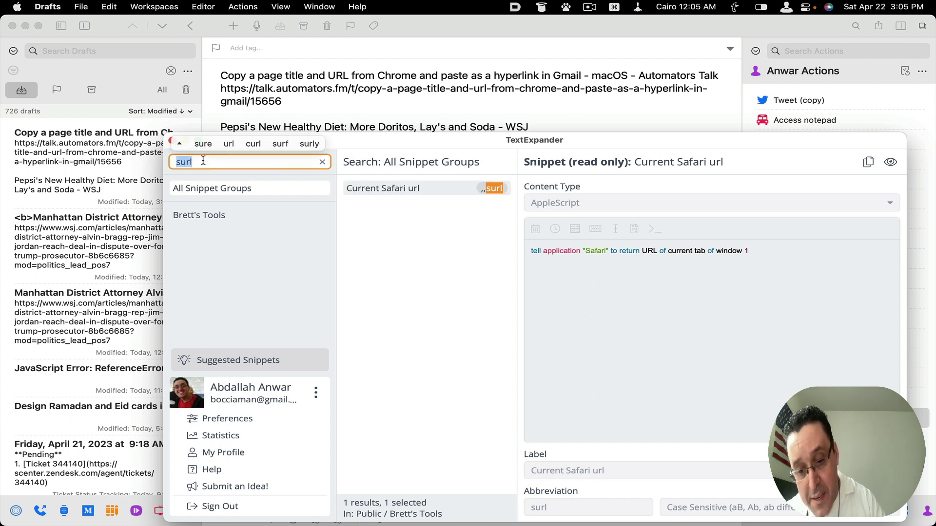
- Search for "news" and inspect the News Article ($news) snippet combining $title and ,,surl
{"action": "type", "text": "news"}
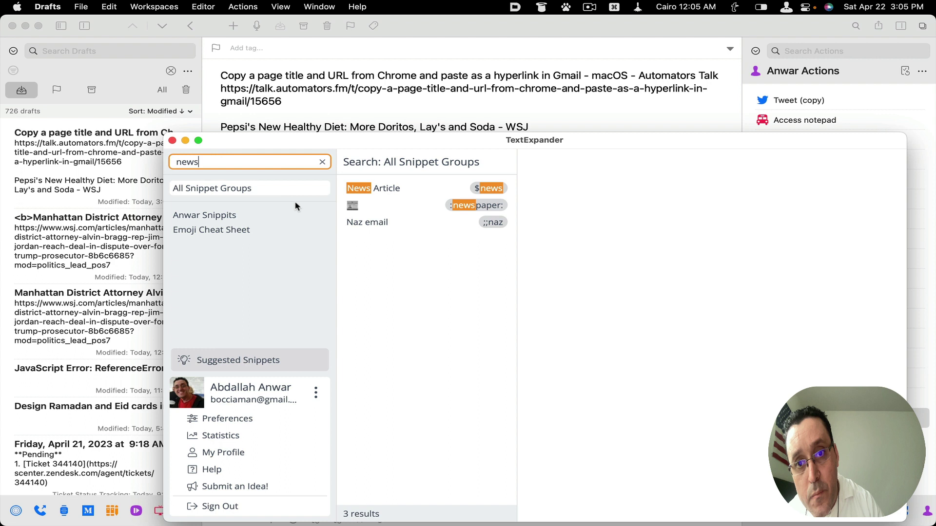
{"action": "left_click", "coordinate": [376, 193]}
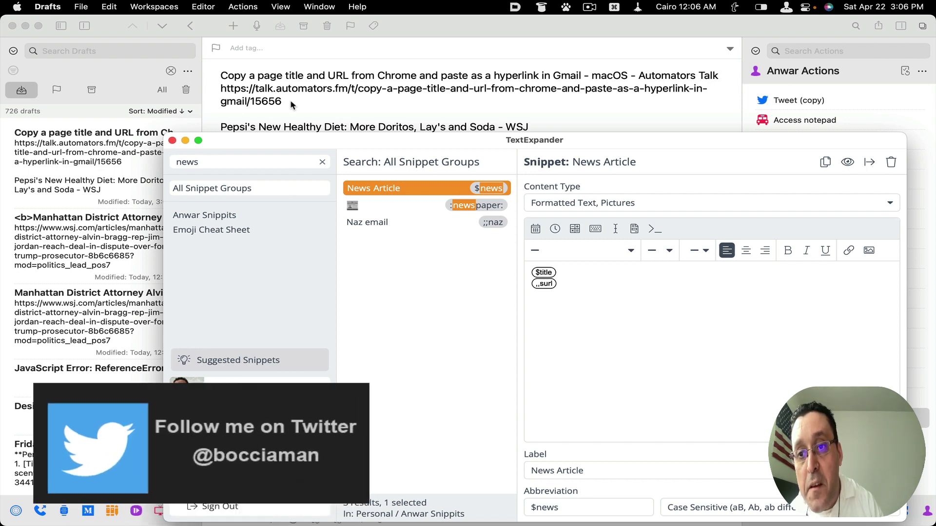
{"action": "key", "text": "super+w"}
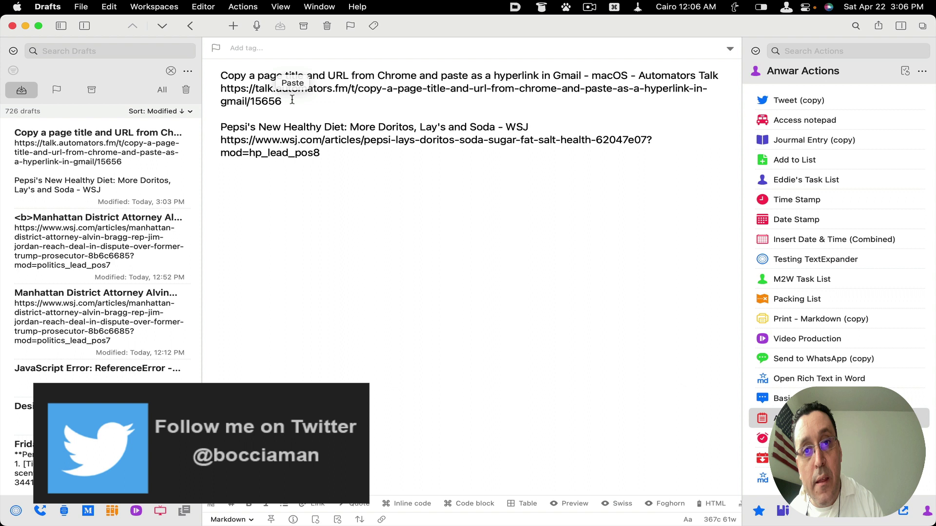